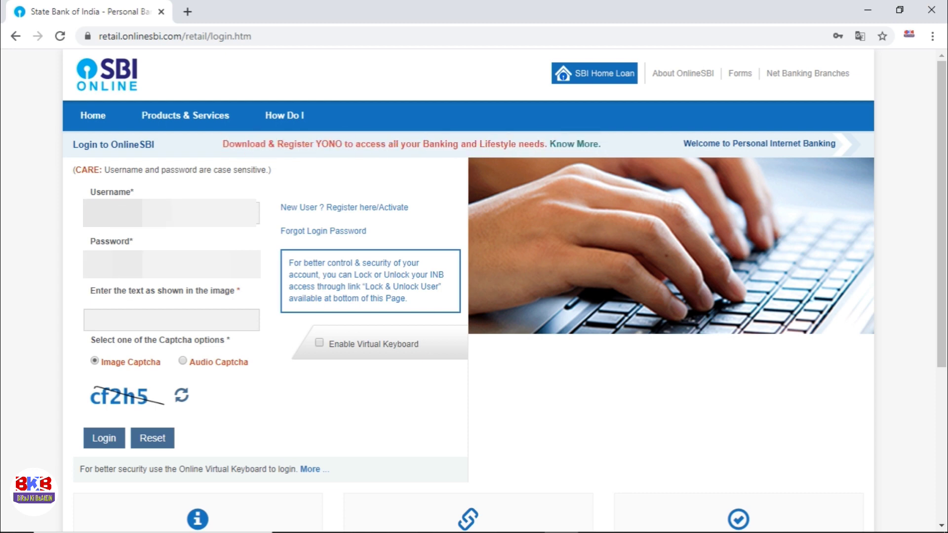
Enter the captcha text shown in the image and log in to the net banking account.
text(cf2h5)
click(104, 436)
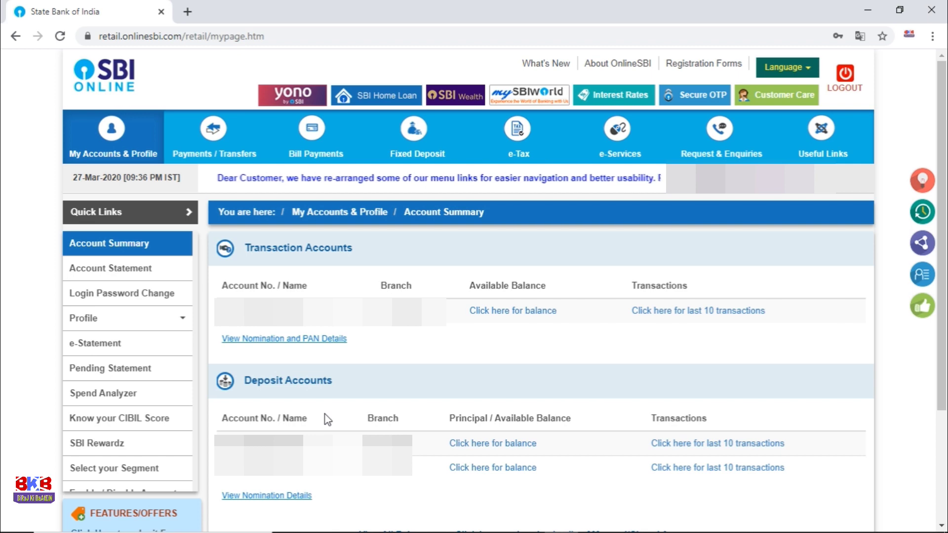
Open the Quick Transfer (Without Adding Beneficiary) form from the payments and transfers services.
click(193, 136)
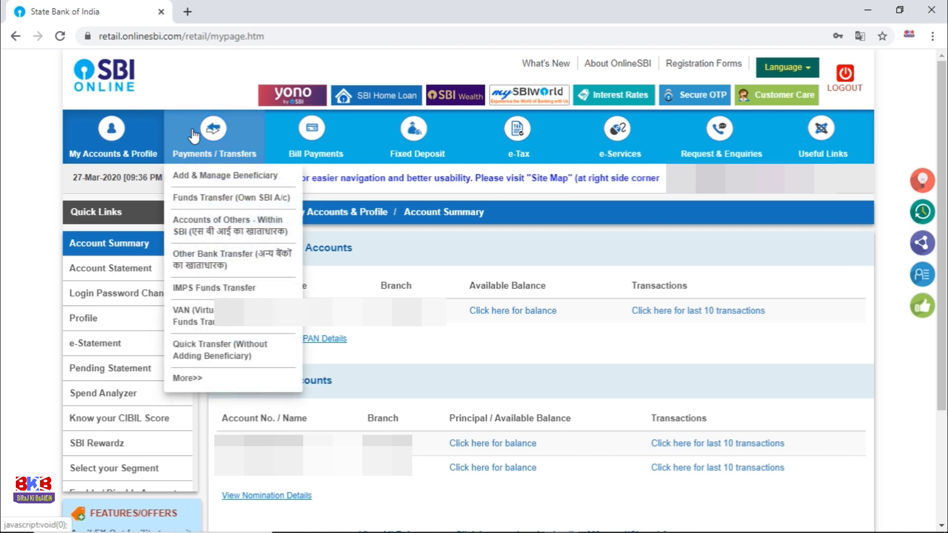
click(200, 154)
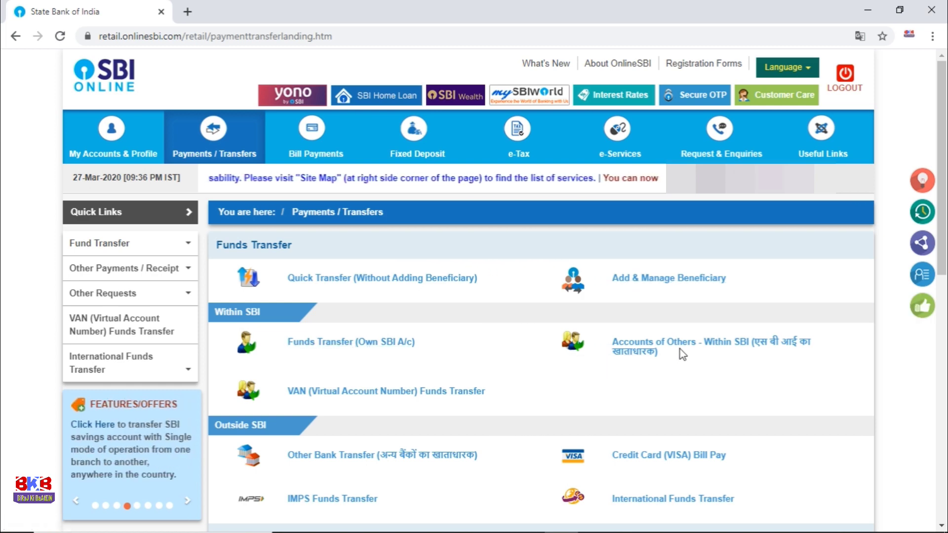
click(410, 290)
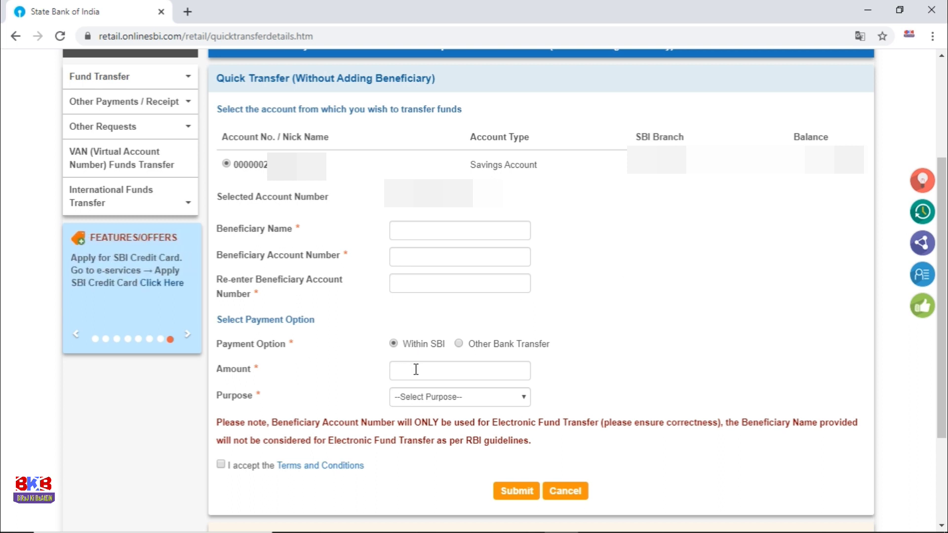
Set the quick transfer's purpose to Others and activate the accompanying purpose description field.
click(450, 398)
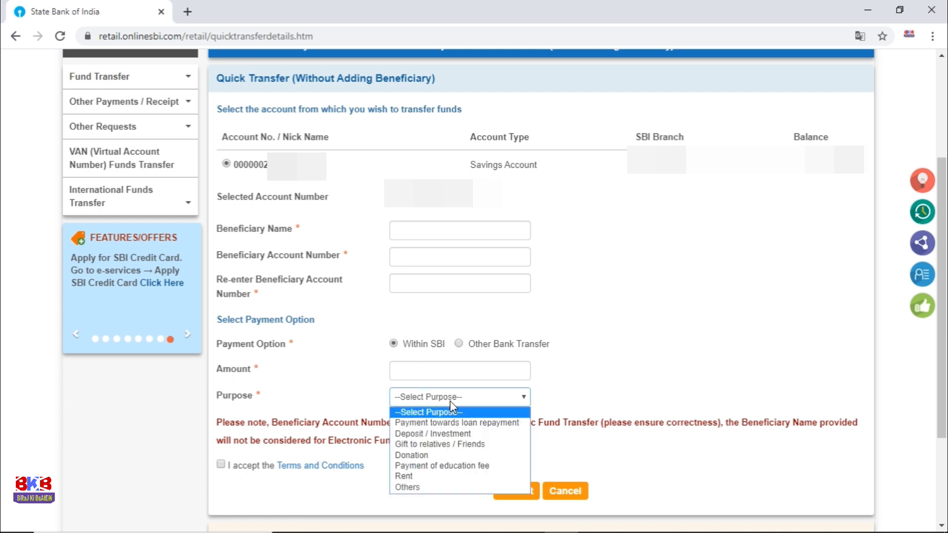
click(447, 435)
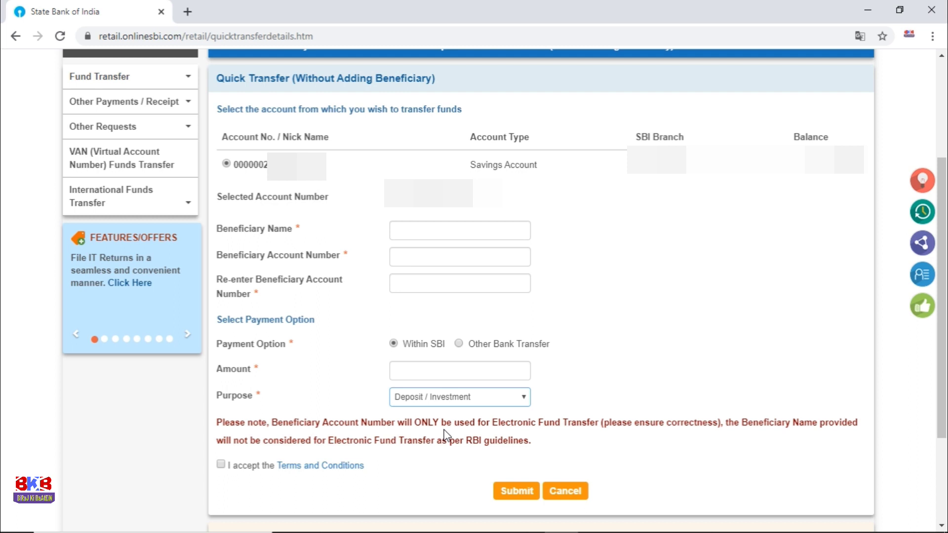
click(460, 397)
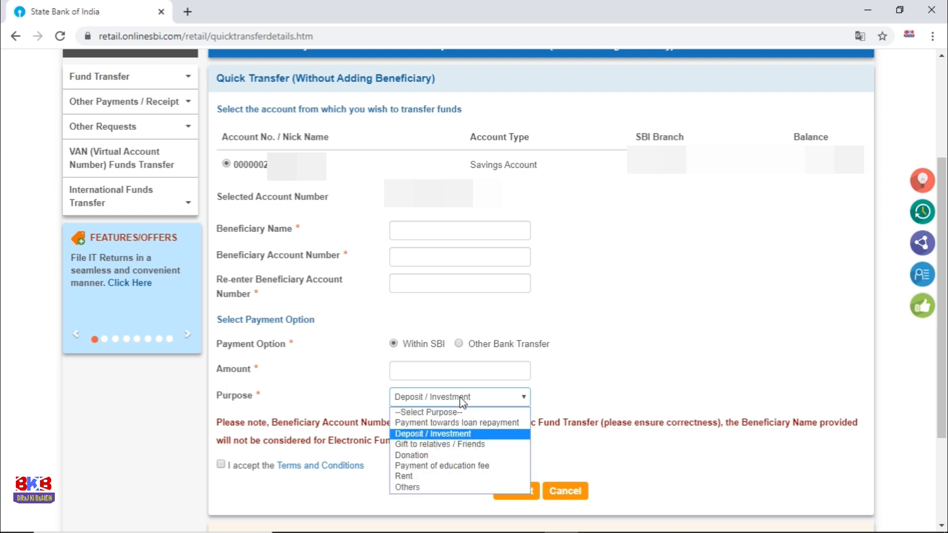
click(431, 488)
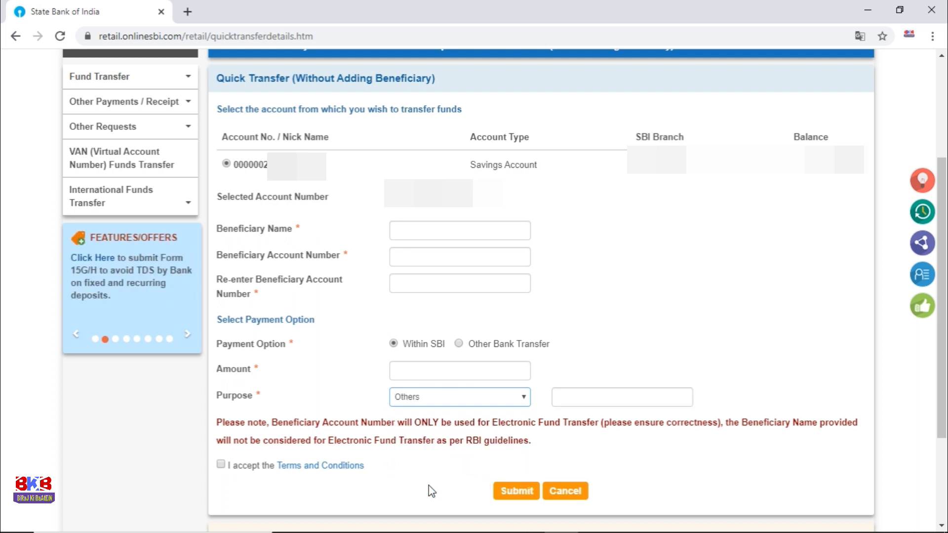
click(570, 402)
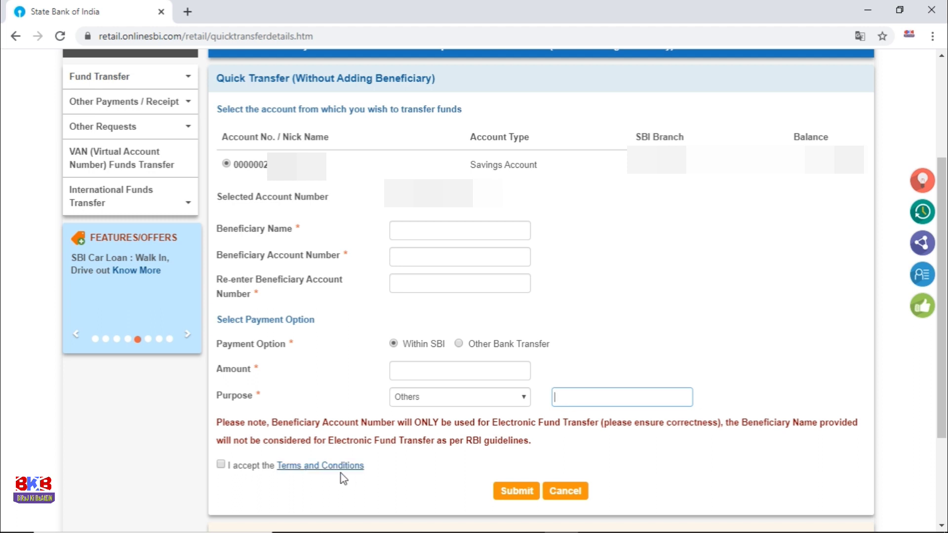
Accept the terms and conditions of the quick transfer and cancel the form.
click(221, 466)
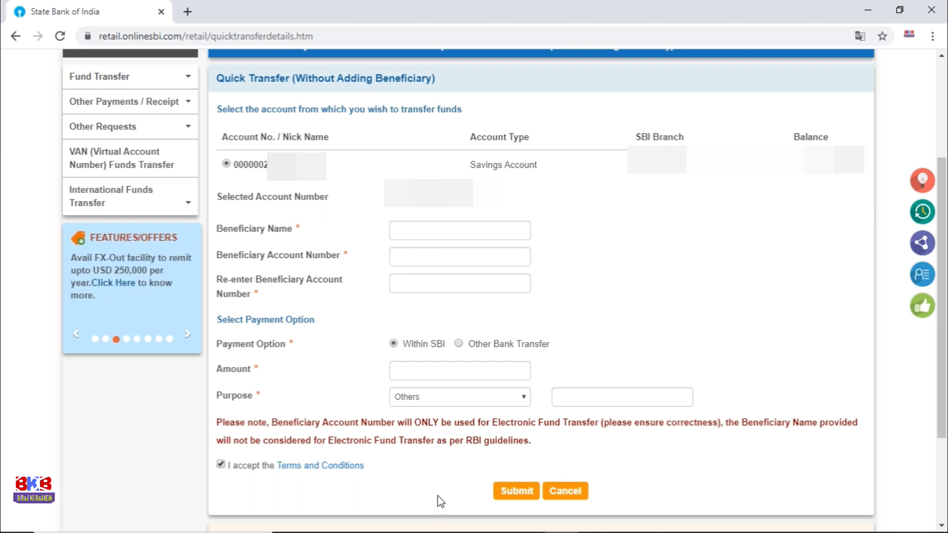
click(566, 491)
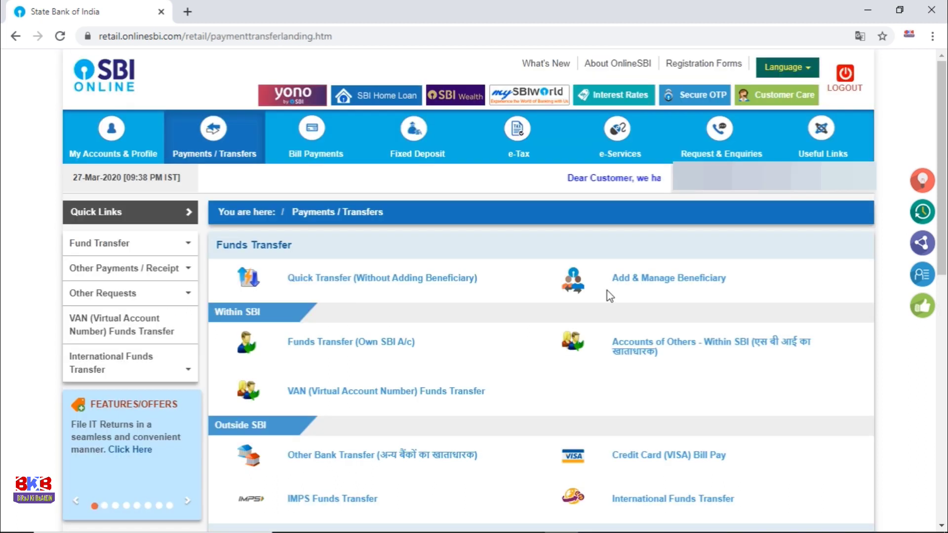
Open Add & Manage Beneficiary and submit the profile password to unlock it.
click(655, 289)
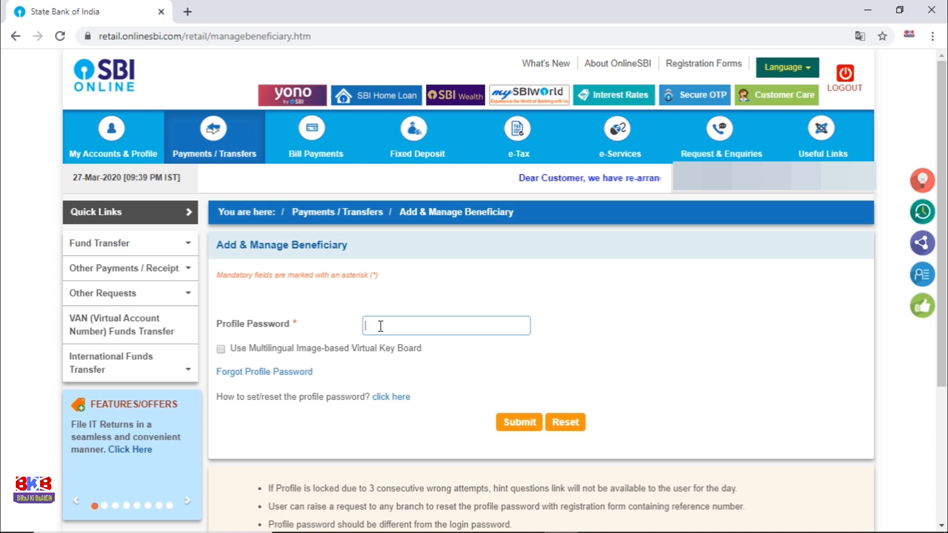
text(*)
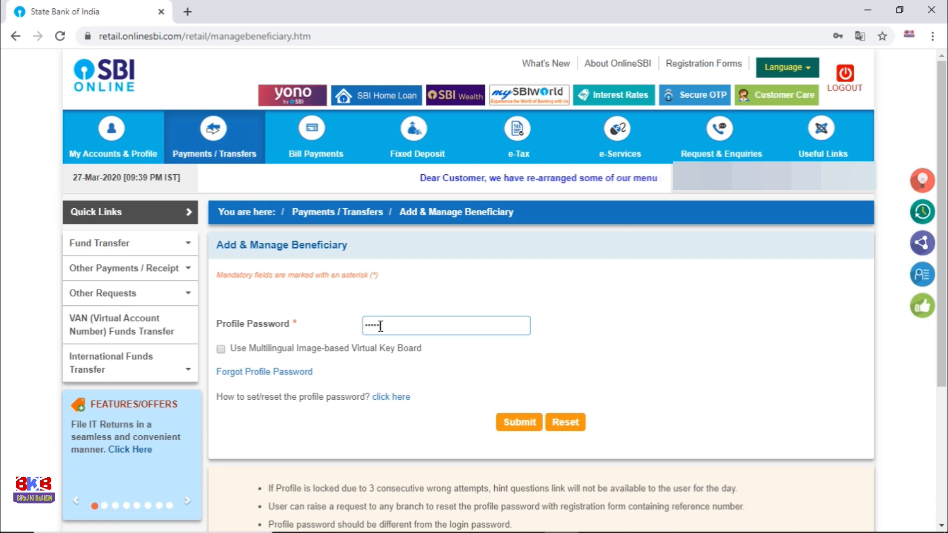
text(******)
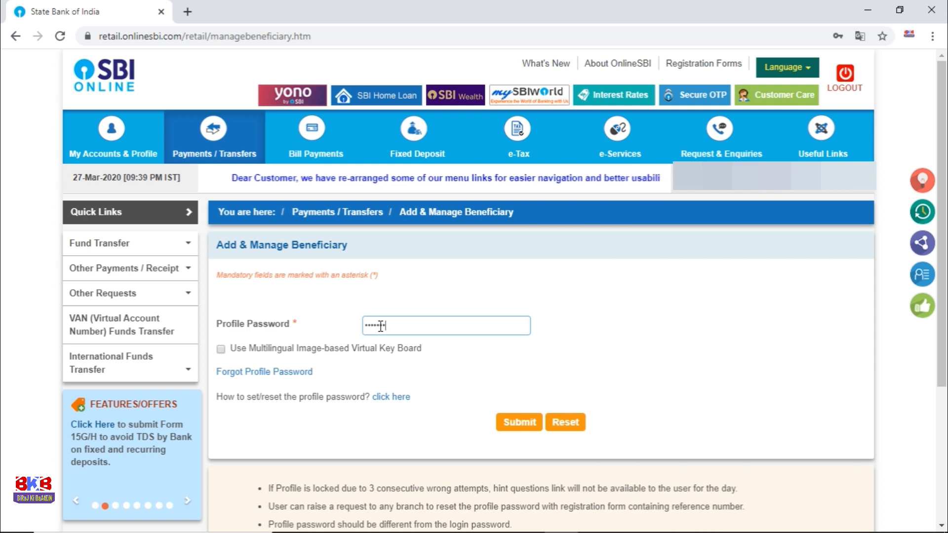
text(**)
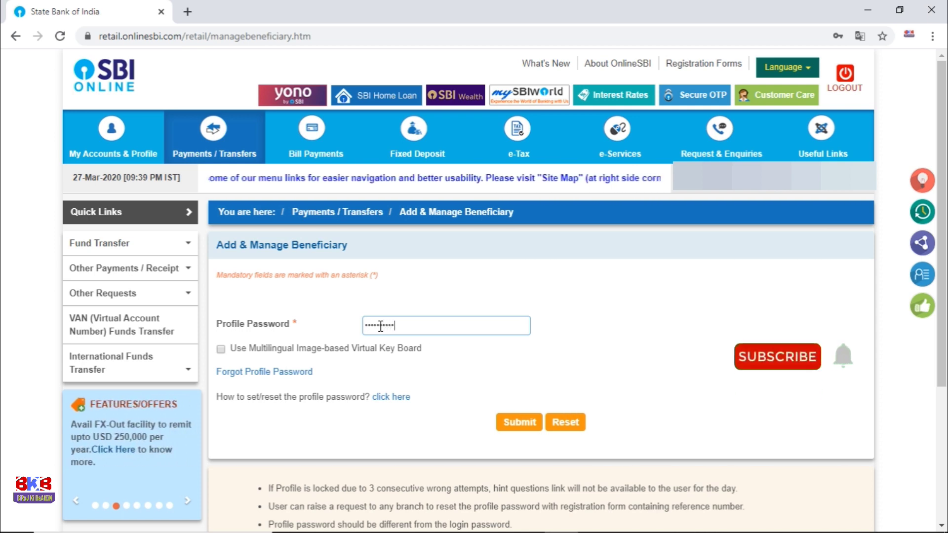
click(629, 322)
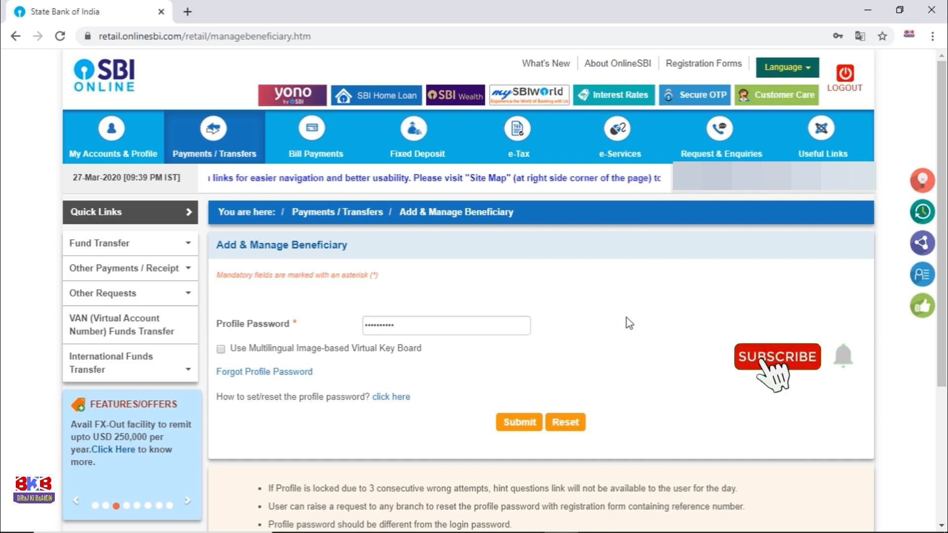
click(513, 422)
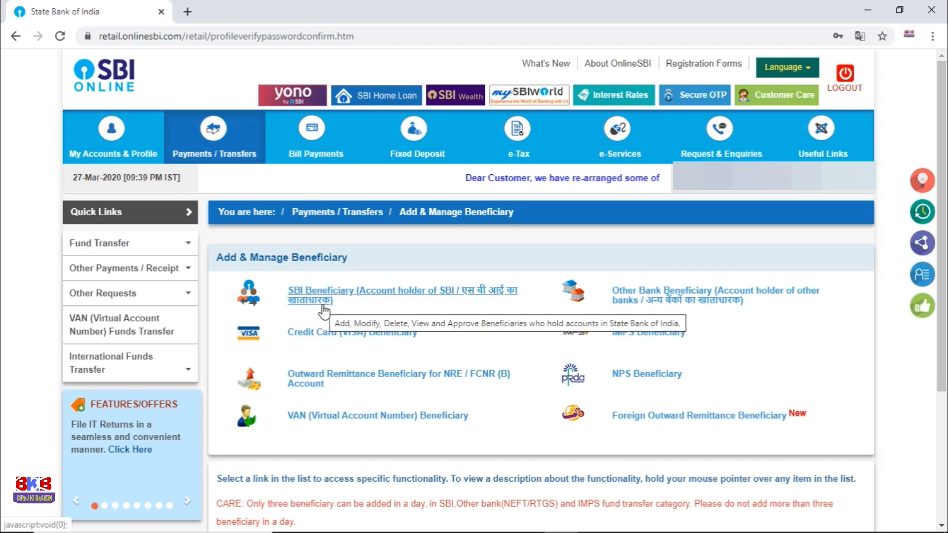
Open the form for adding an SBI beneficiary and examine its account number, confirmation and transfer limit fields and its notes.
click(389, 295)
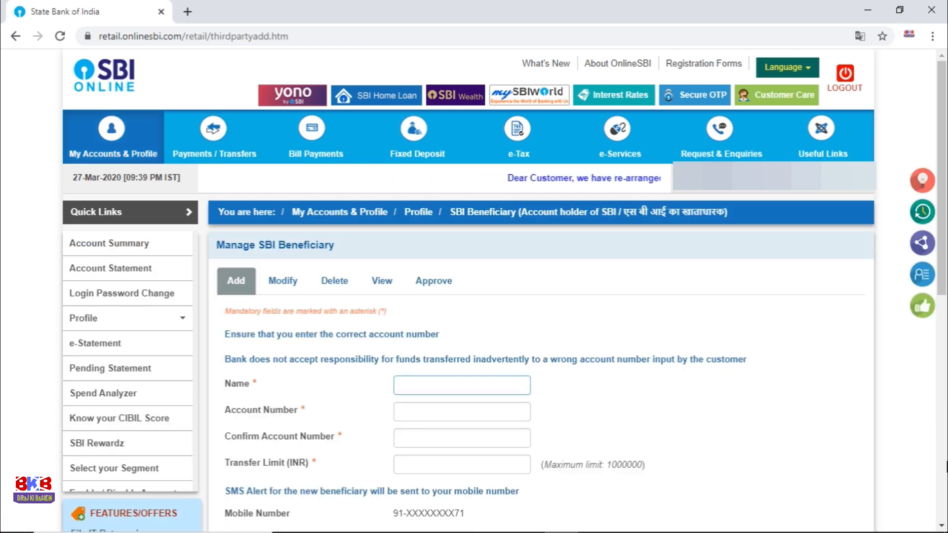
scroll(287, 190, down, 3)
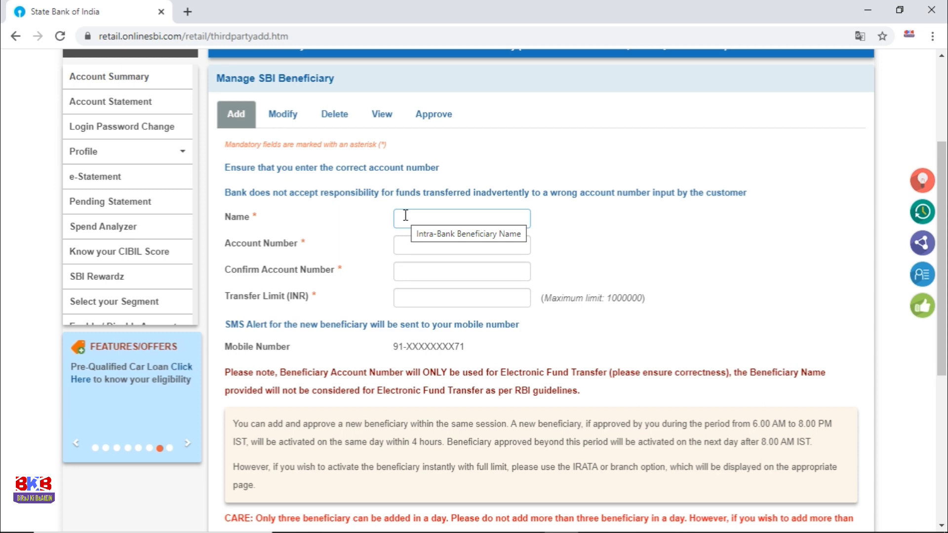
click(416, 244)
click(422, 270)
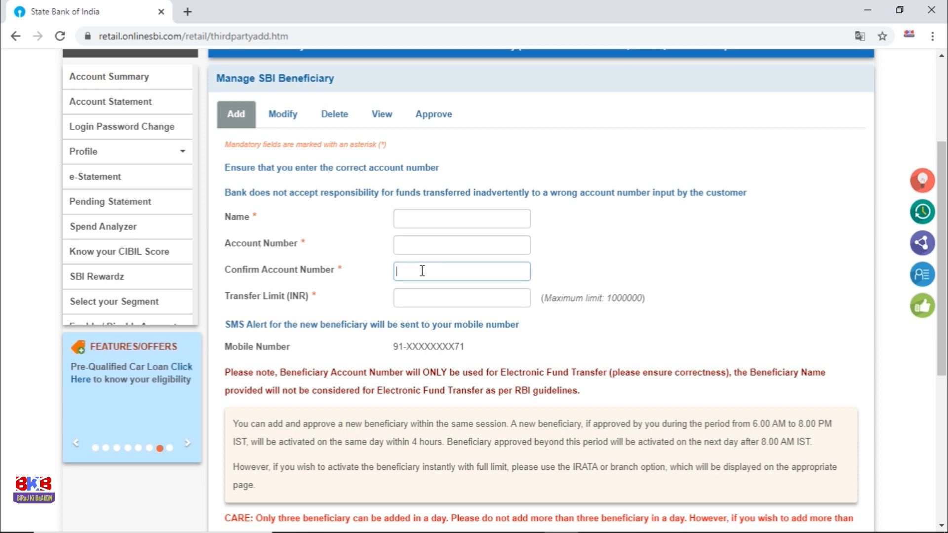
click(427, 303)
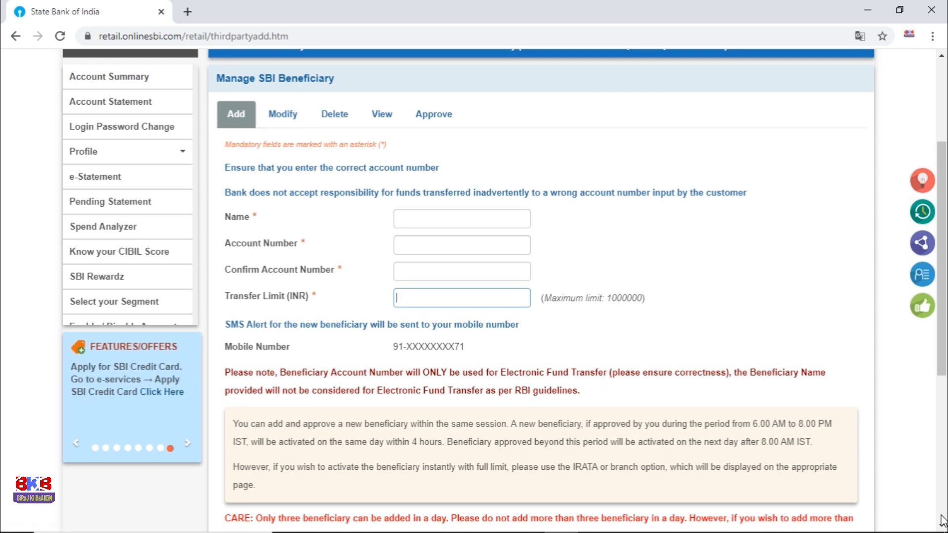
scroll(942, 526, down, 3)
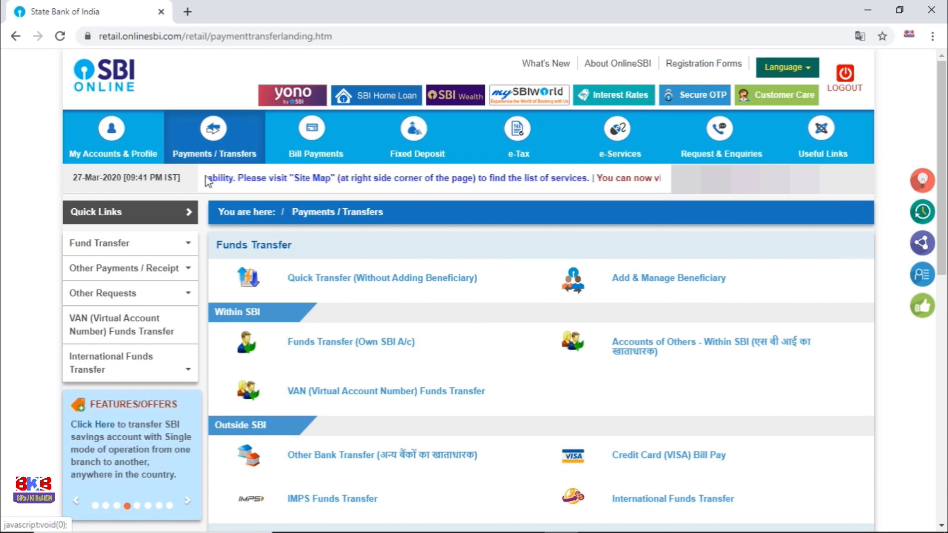
In an own SBI account funds transfer, set the purpose to Deposit / Investment and choose the Deposit Account to credit, then leave the form.
mouse_move(212, 153)
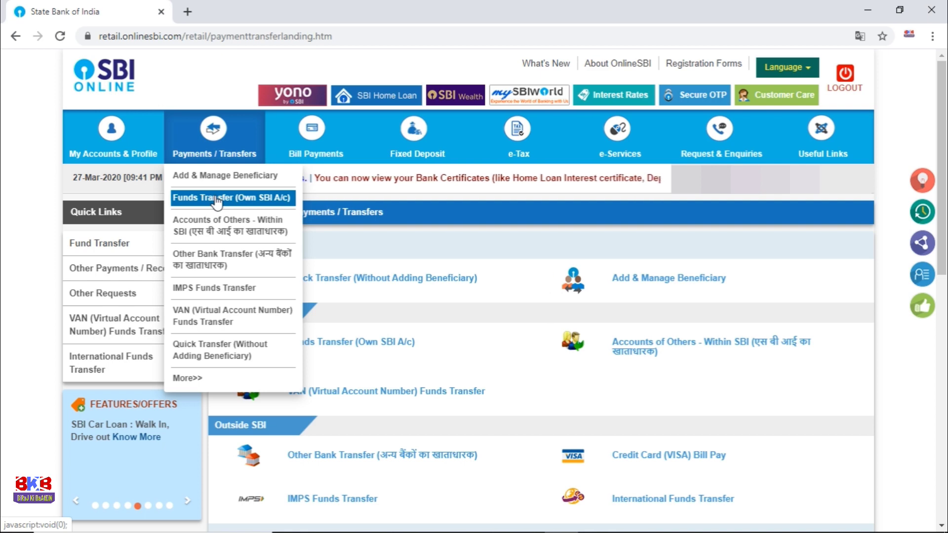
click(388, 352)
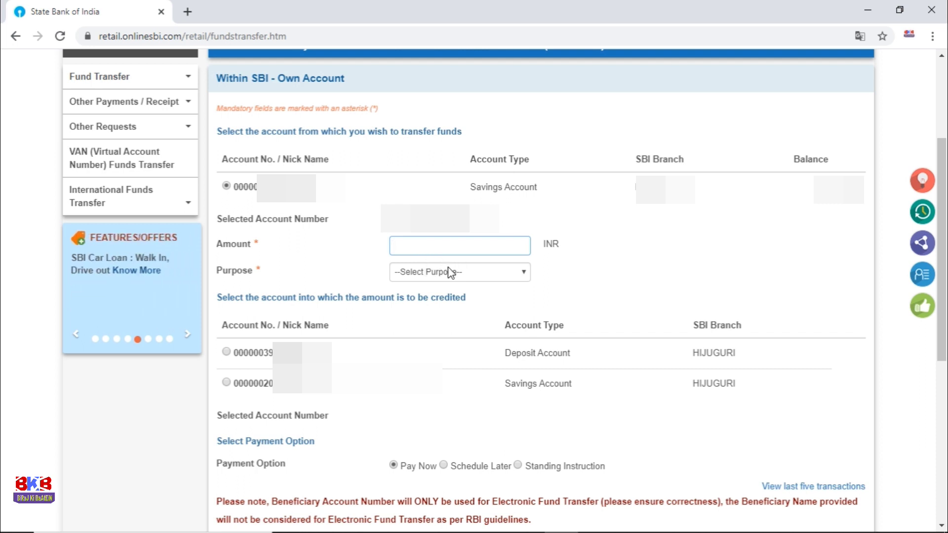
click(450, 273)
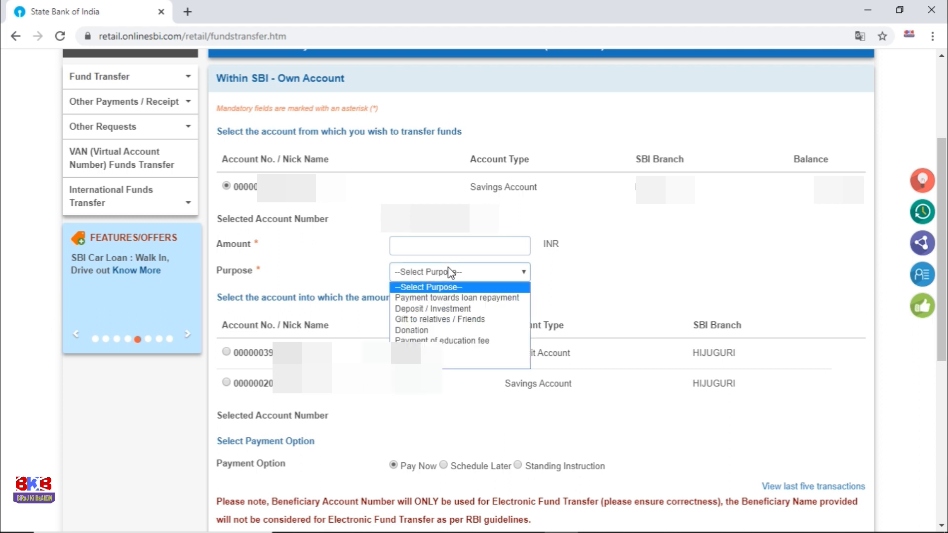
click(425, 309)
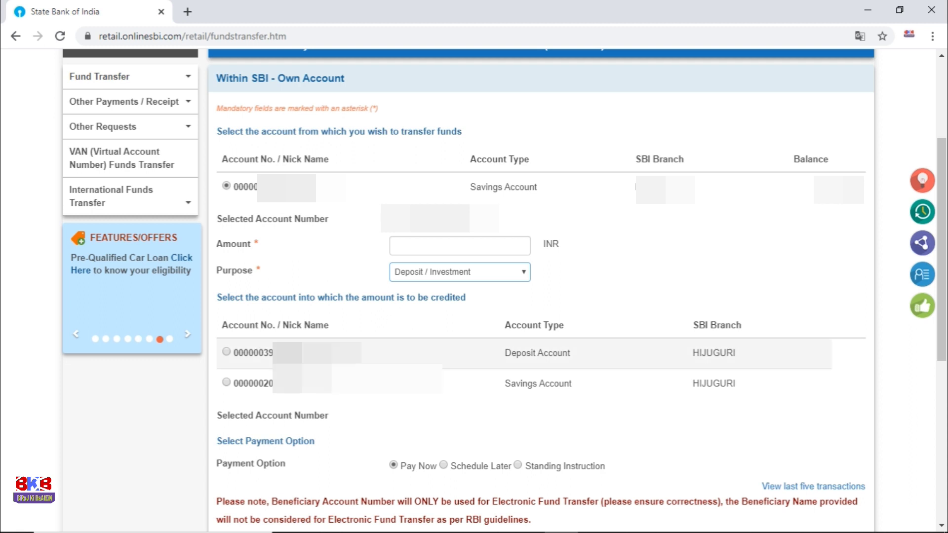
click(226, 352)
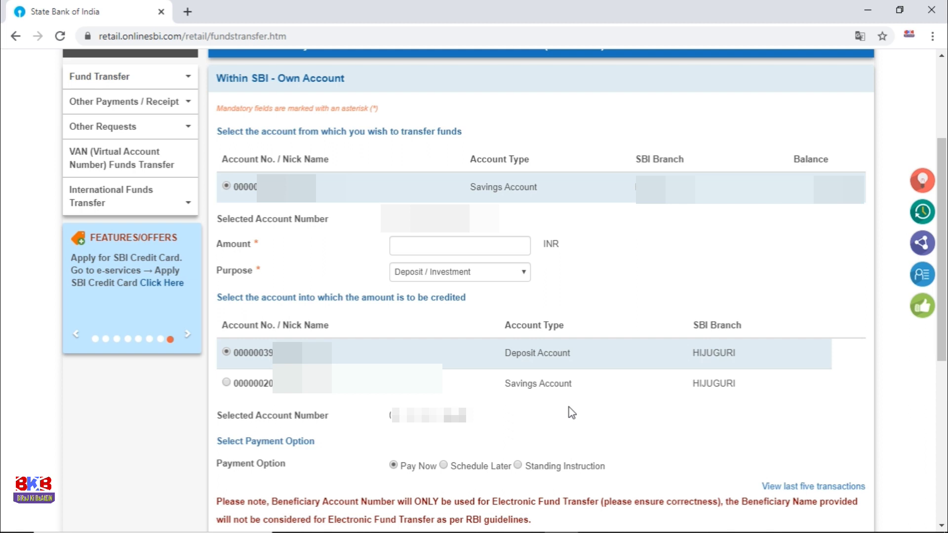
key(alt+Left)
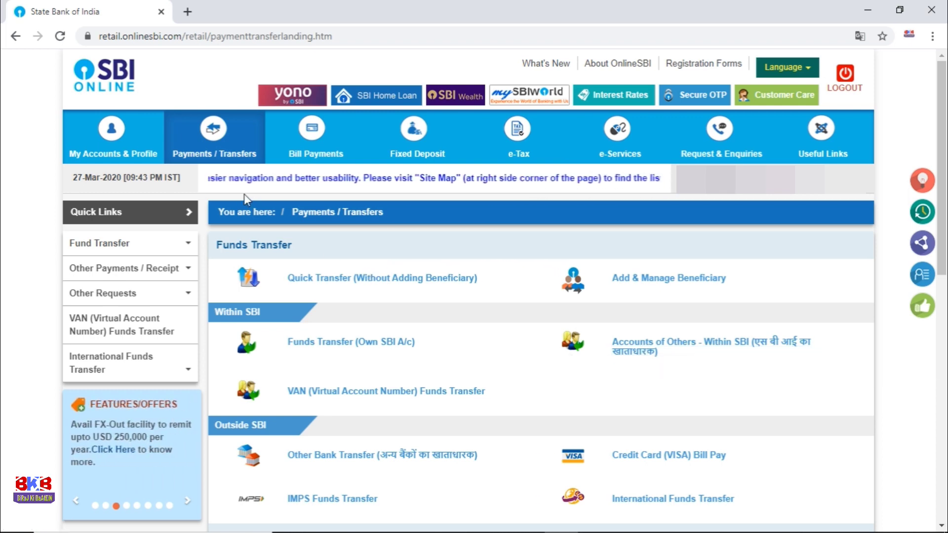
Open the Accounts of Others - Within SBI transfer form and bring its beneficiary and payment options into view.
mouse_move(224, 157)
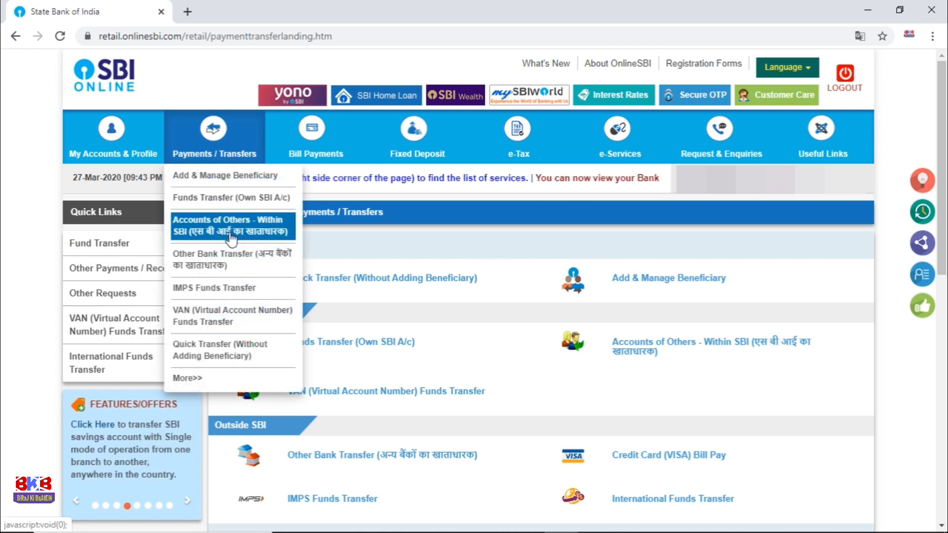
click(621, 349)
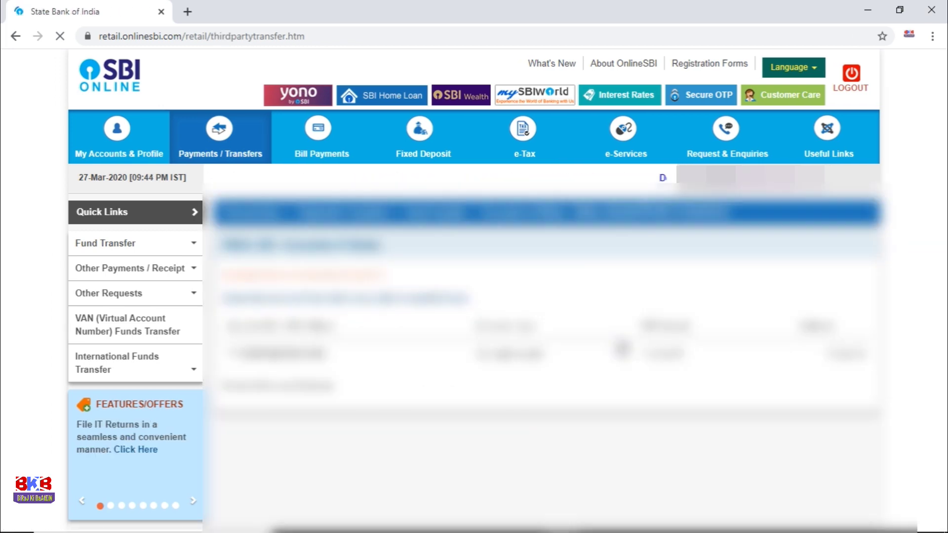
click(942, 526)
click(941, 525)
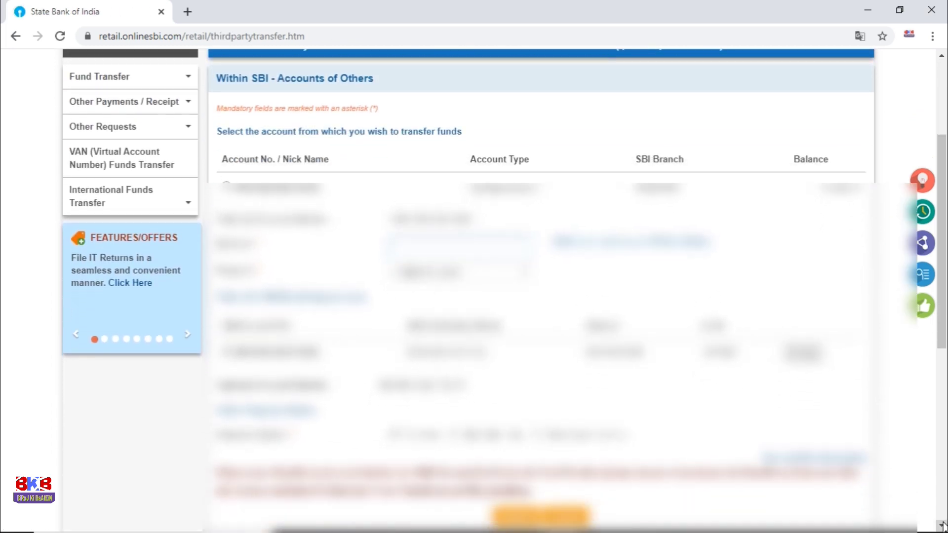
click(942, 525)
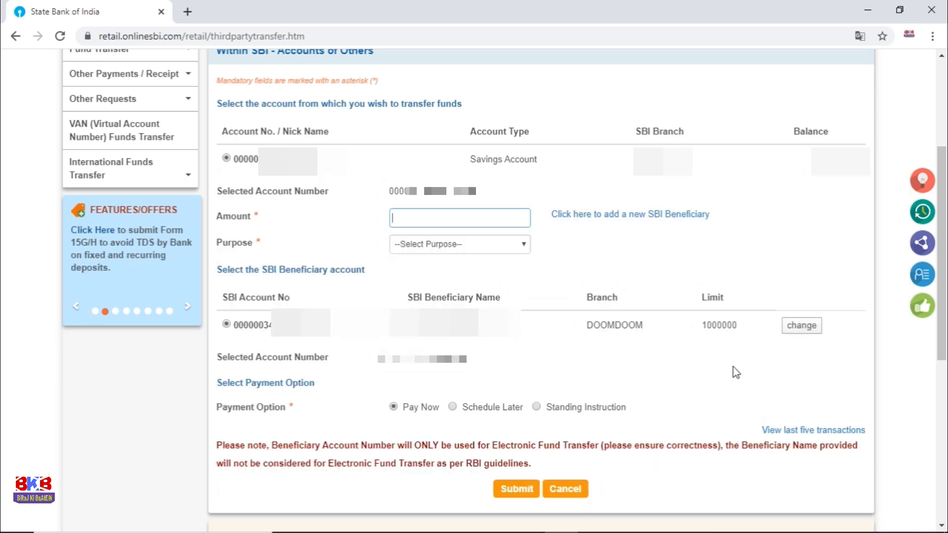